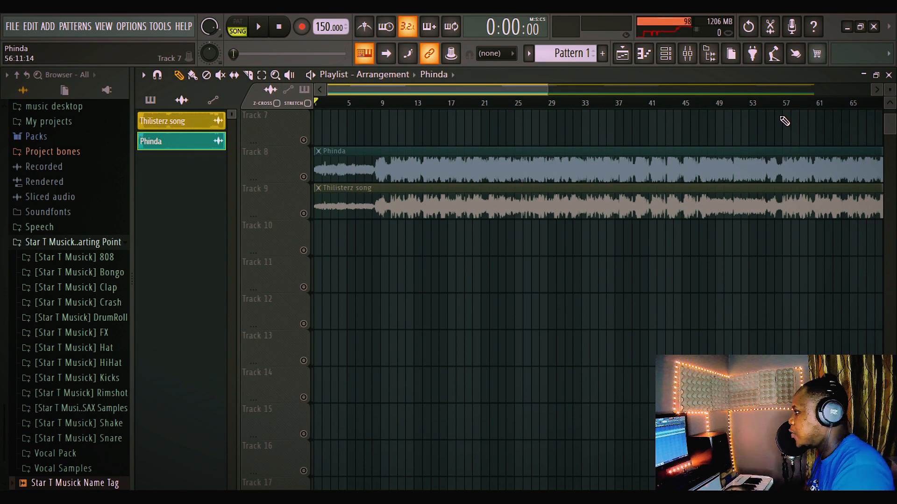
# Step: Examine the playlist arrangement, from the muted Phinda and Thilisterz song clips up to the Ozone 9 Equalizer automation clips on Track 2
pyautogui.scroll(-1, 711, 107)
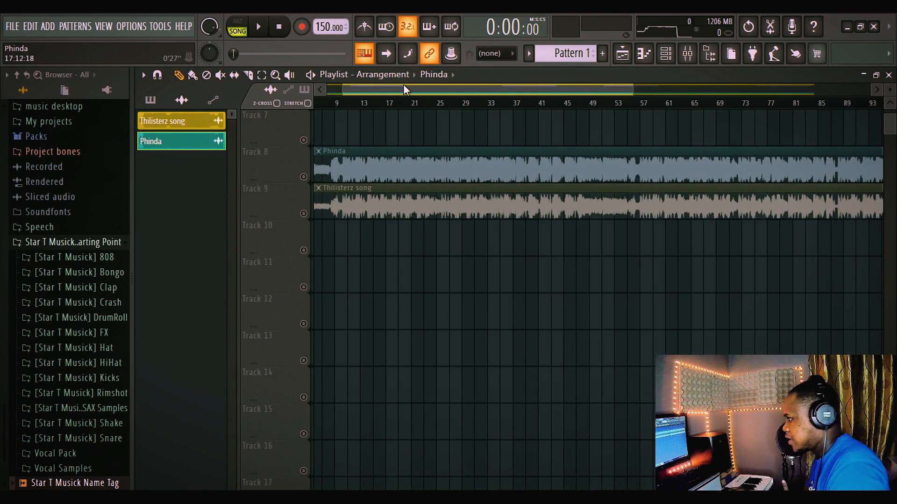
pyautogui.scroll(-1, 402, 84)
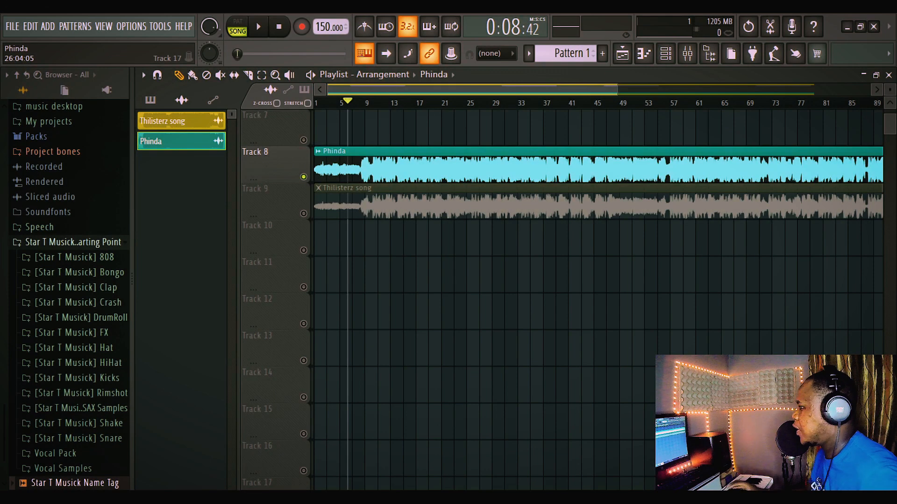
pyautogui.scroll(4, 609, 464)
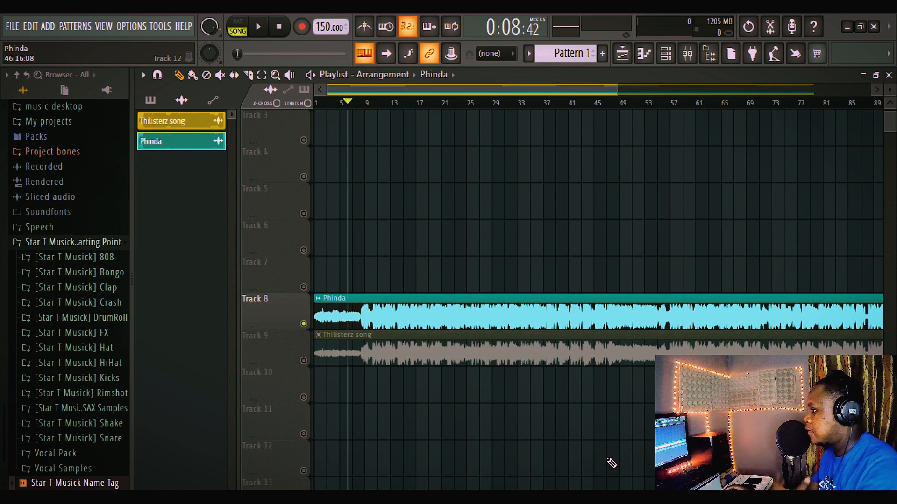
pyautogui.scroll(2, 611, 463)
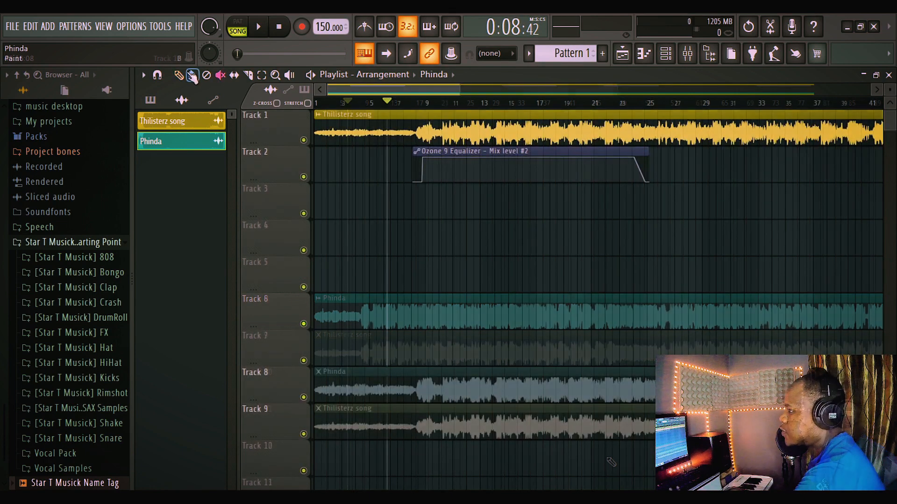
pyautogui.scroll(2, 434, 114)
pyautogui.scroll(-5, 433, 114)
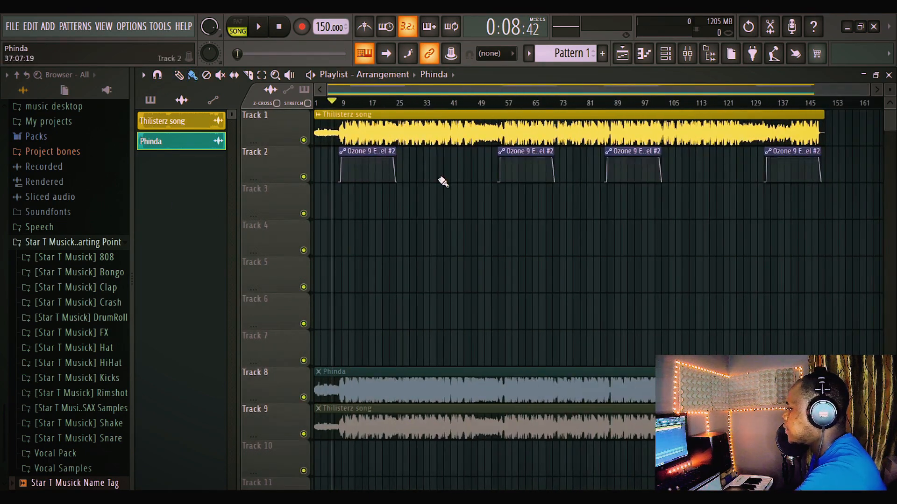
# Step: Enable Tonal Balance Control 2 on the Master mixer channel and show its window, browsing the available target genres
pyautogui.press('F9')
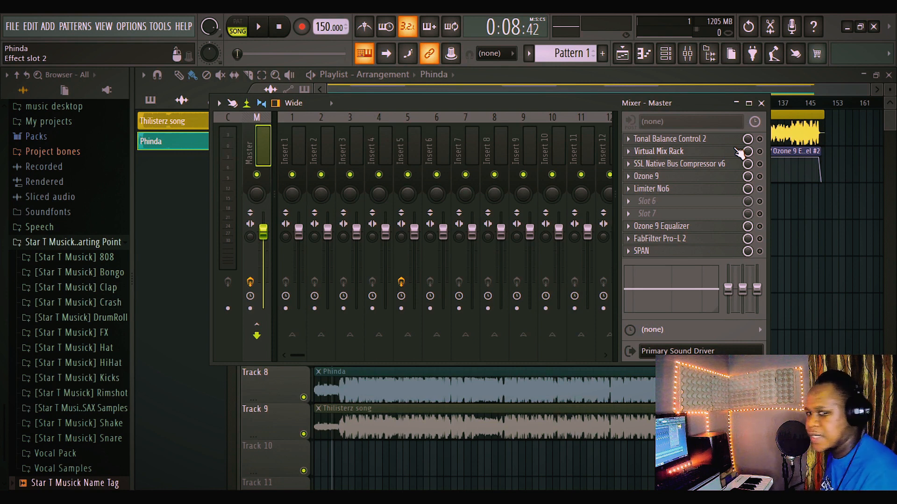
pyautogui.click(761, 140)
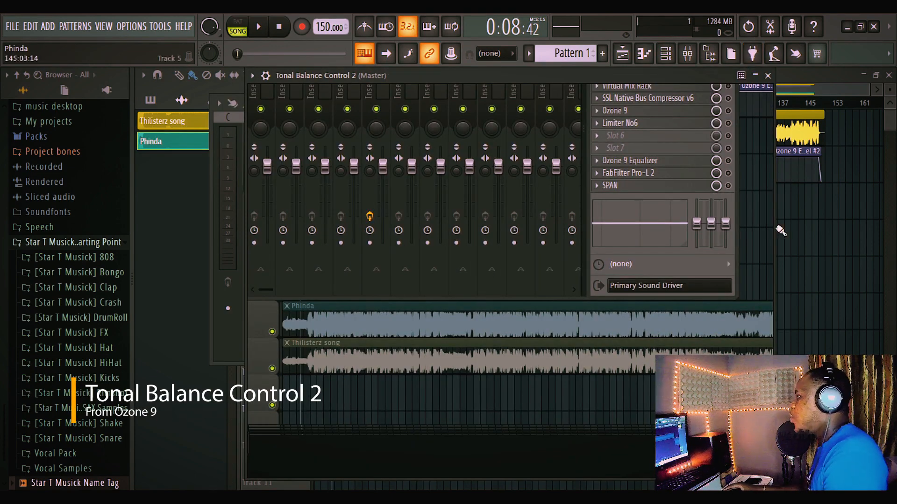
pyautogui.moveTo(538, 77); pyautogui.dragTo(548, 68)
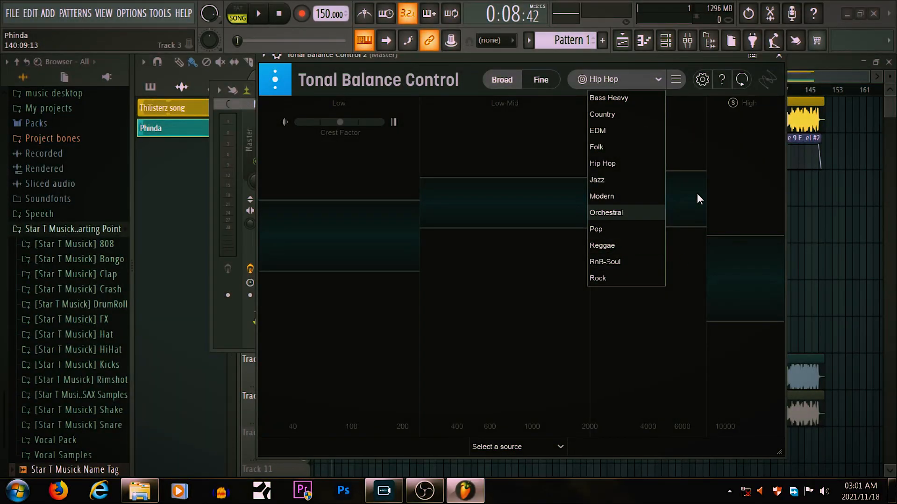
pyautogui.click(658, 385)
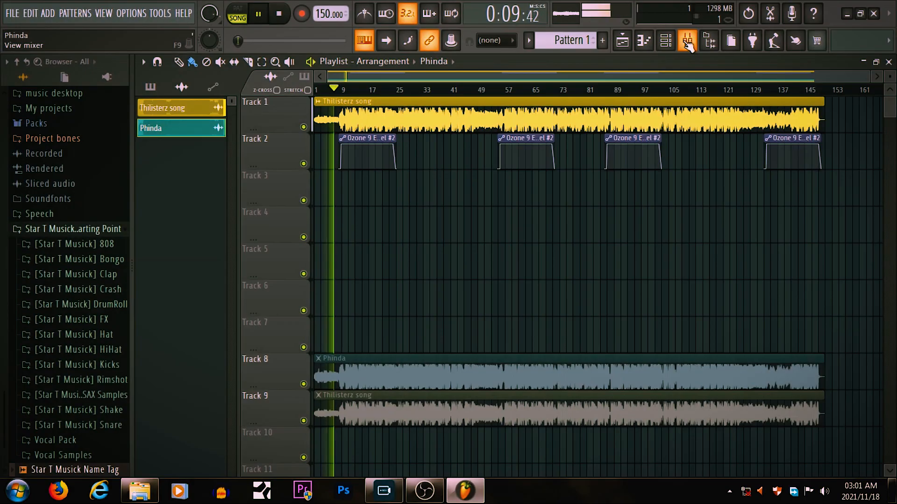
pyautogui.click(687, 40)
pyautogui.click(691, 126)
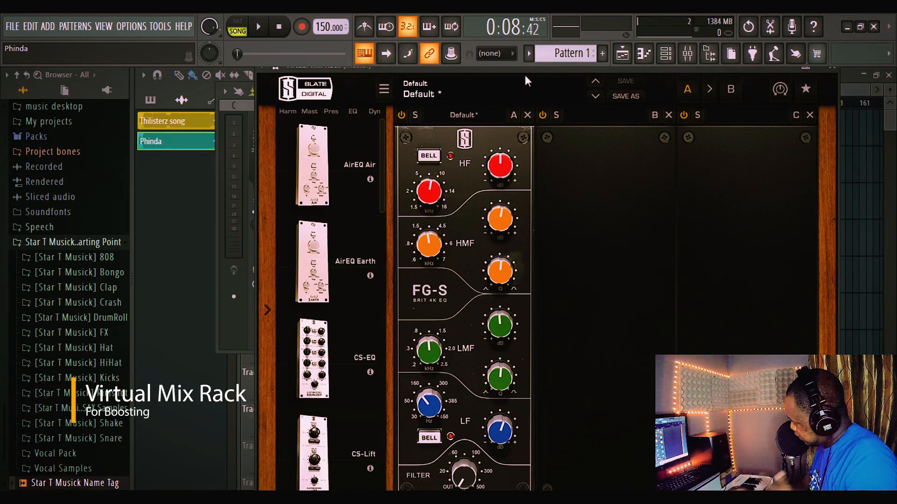
# Step: Examine the LF, LMF, HMF and HF settings of the FG-S equalizer in the Master channel's Virtual Mix Rack
pyautogui.moveTo(525, 74); pyautogui.dragTo(558, 74)
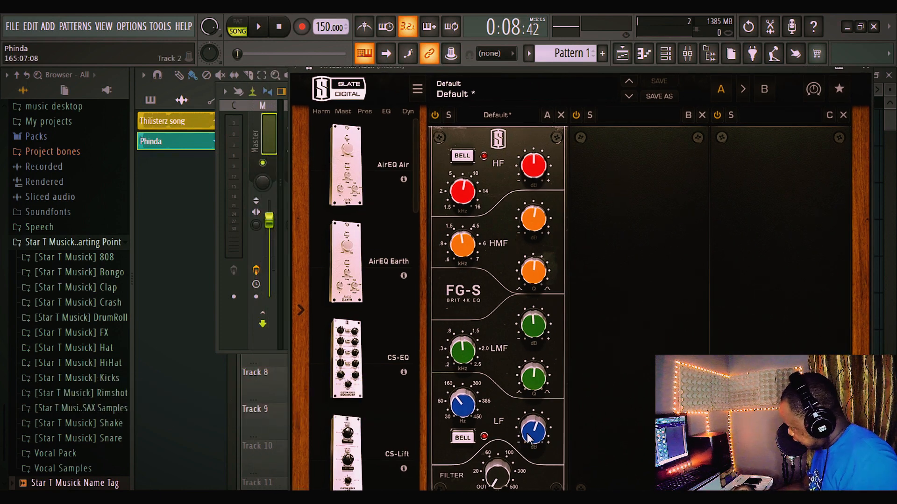
pyautogui.moveTo(526, 439)
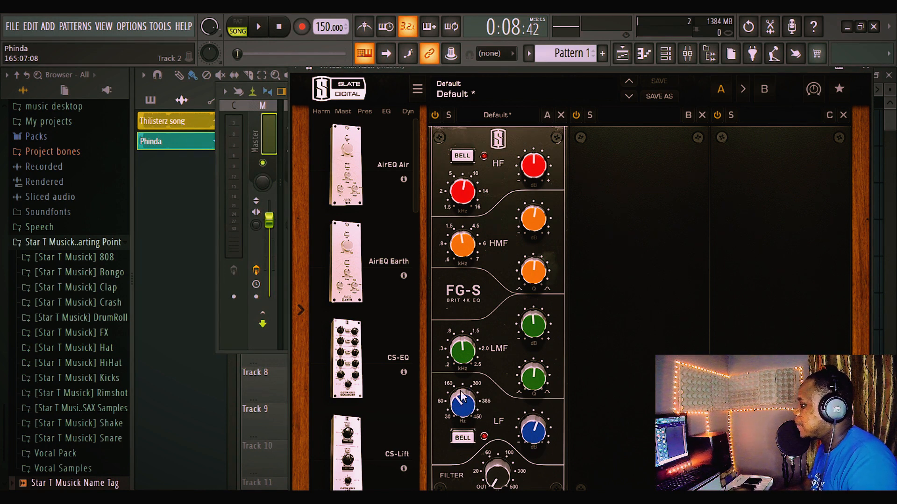
pyautogui.moveTo(457, 404)
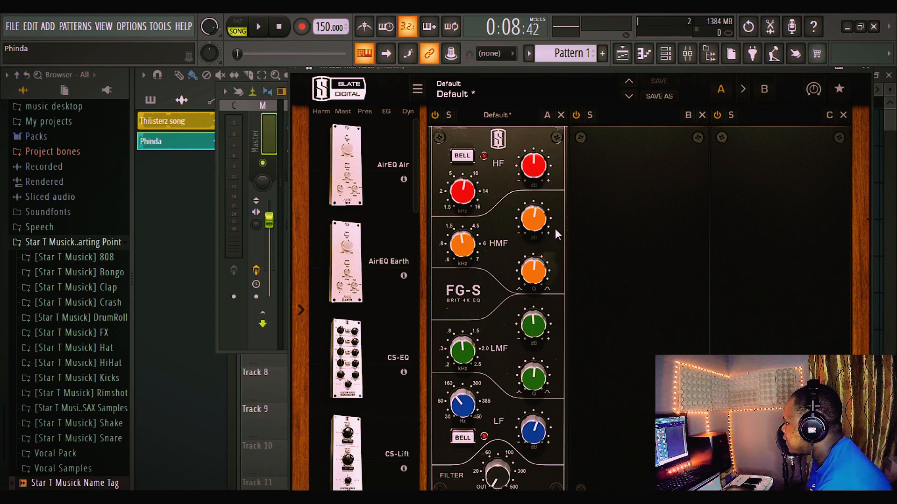
pyautogui.moveTo(536, 213)
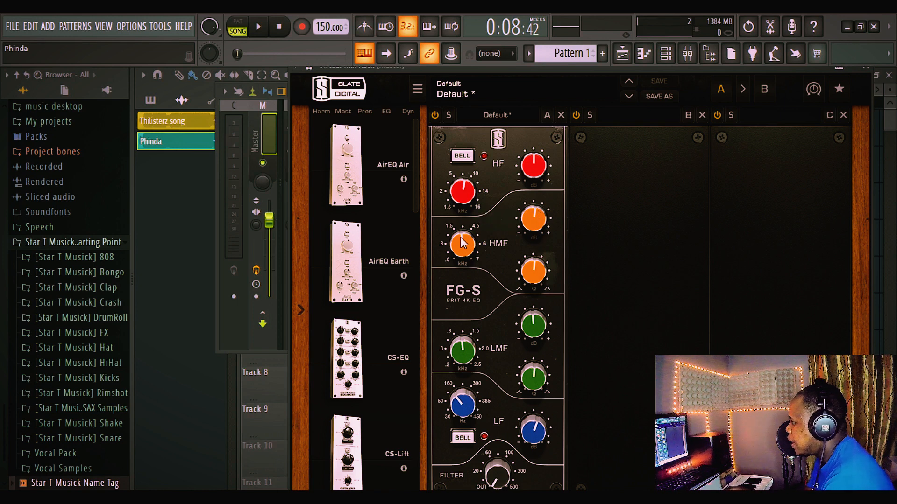
pyautogui.moveTo(461, 238)
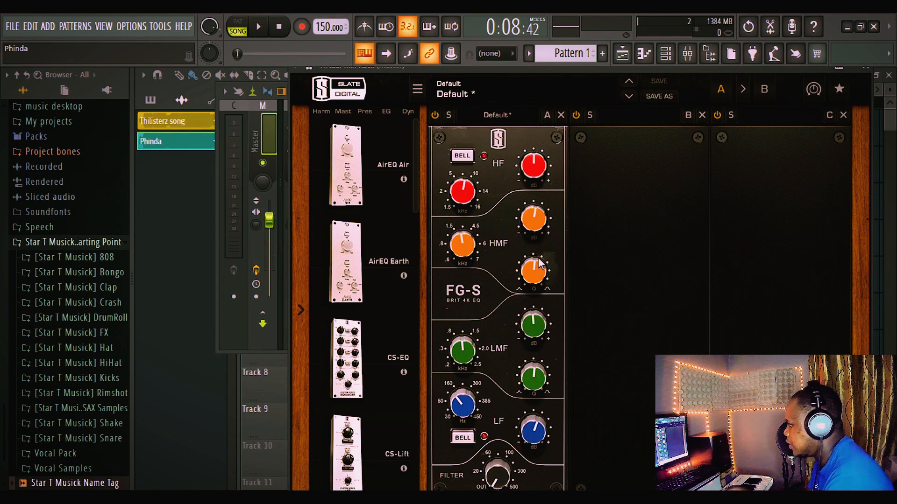
pyautogui.moveTo(538, 265)
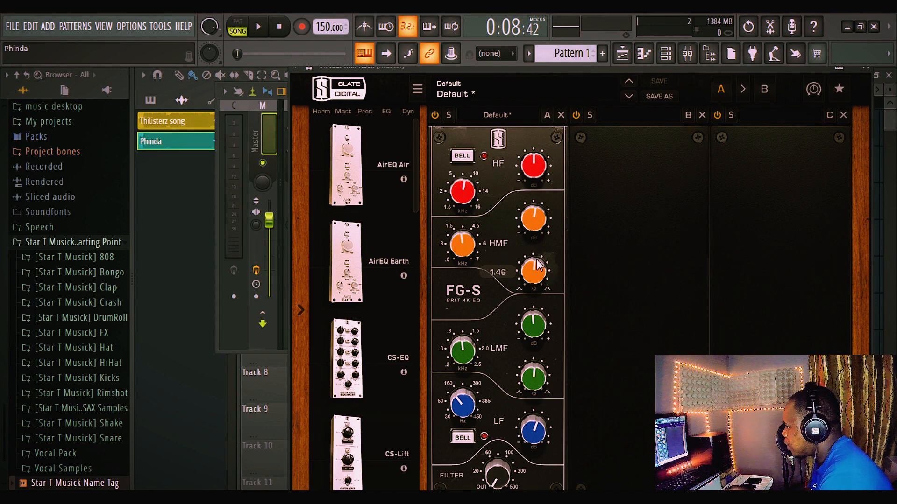
pyautogui.moveTo(534, 373)
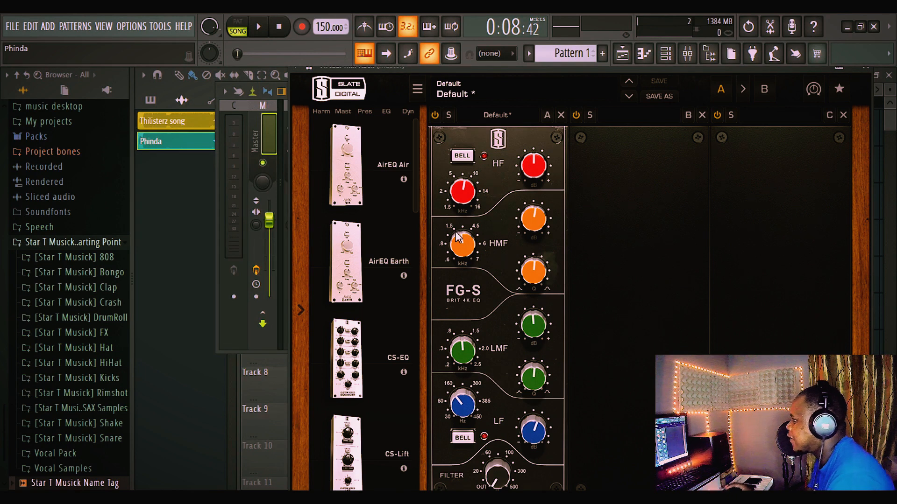
pyautogui.moveTo(467, 187)
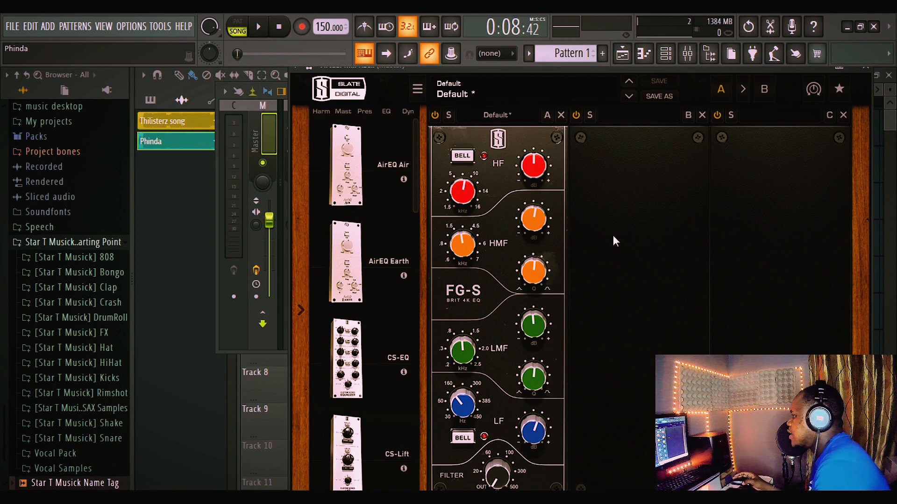
# Step: Minimize the Virtual Mix Rack and move the mixer down, clear of the playlist's upper tracks
pyautogui.click(721, 89)
pyautogui.moveTo(721, 69); pyautogui.dragTo(709, 93)
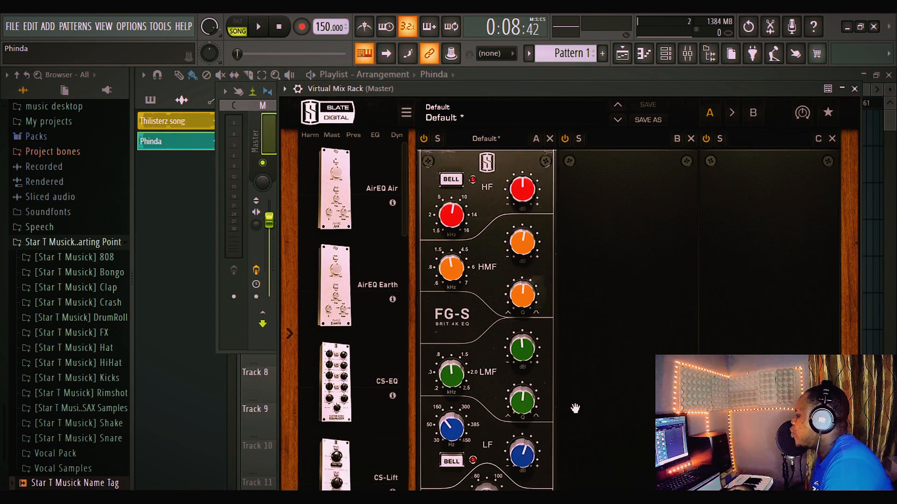
pyautogui.click(841, 89)
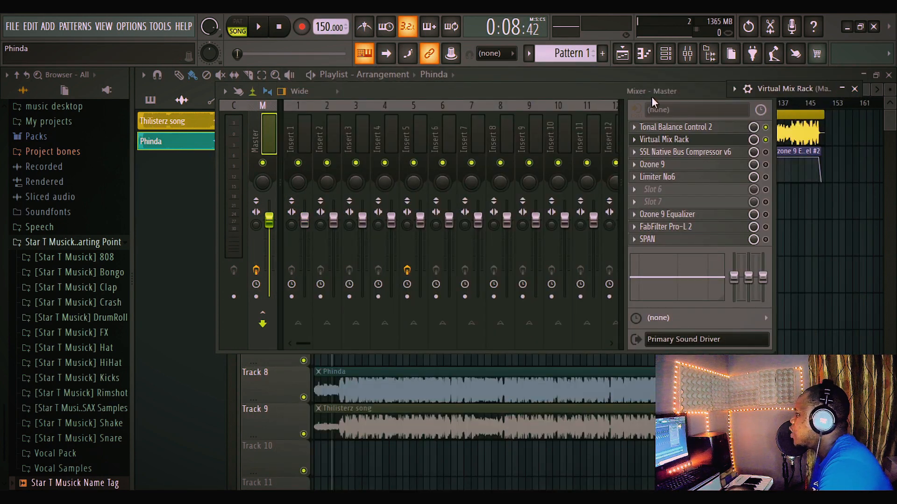
pyautogui.moveTo(652, 97); pyautogui.dragTo(755, 239)
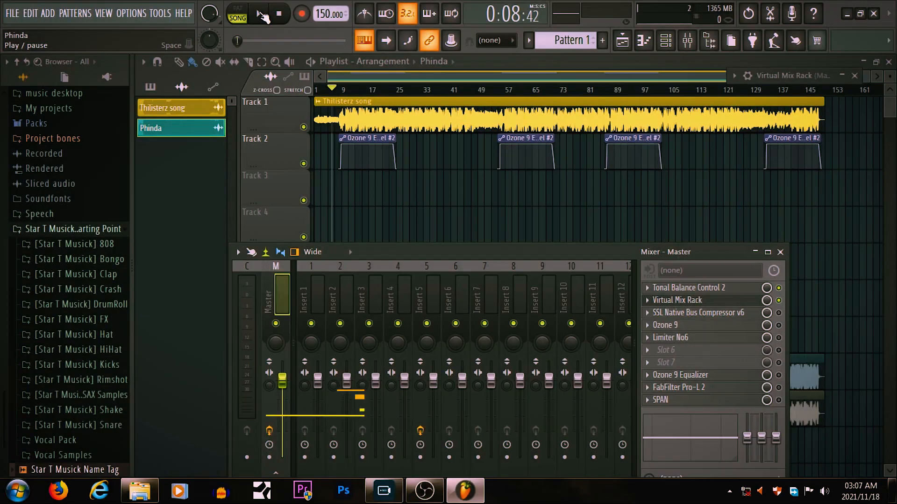
# Step: Start song playback and restore the Virtual Mix Rack with its wrapper settings shown, so its on/off switch is reachable
pyautogui.click(260, 15)
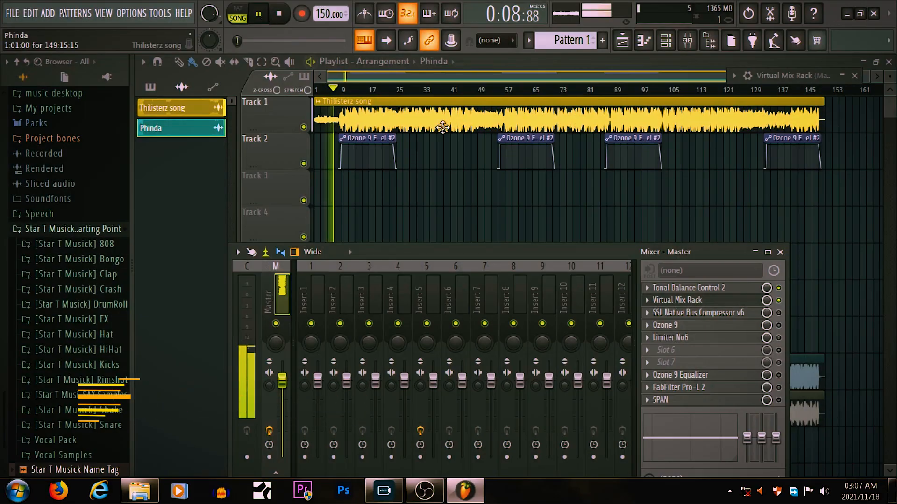
pyautogui.click(799, 75)
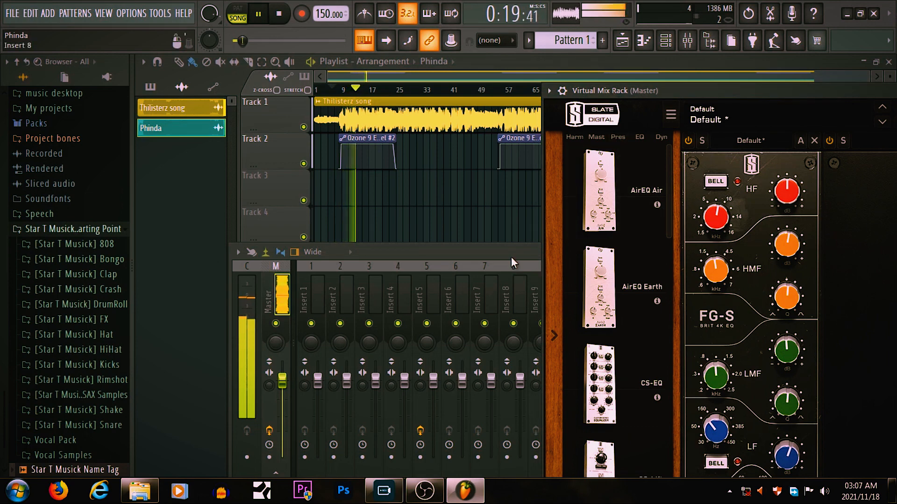
pyautogui.moveTo(565, 97); pyautogui.dragTo(528, 203)
pyautogui.click(513, 197)
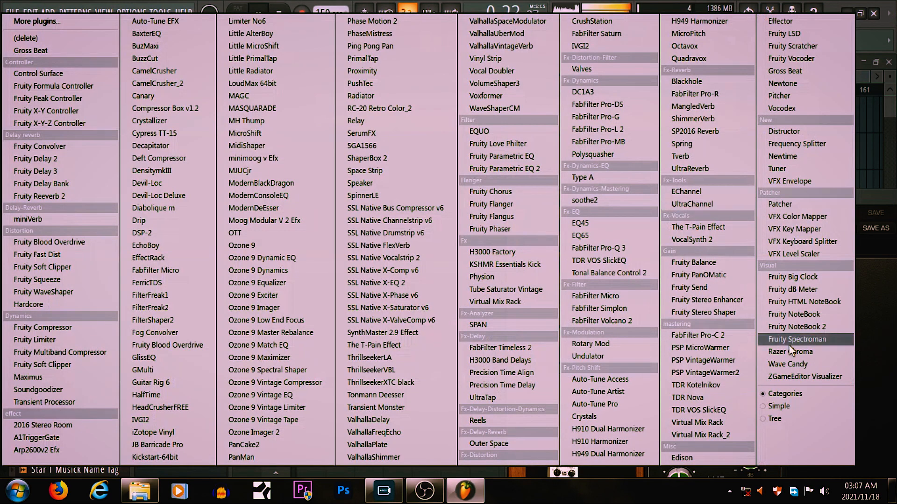
pyautogui.click(894, 354)
pyautogui.moveTo(538, 198); pyautogui.dragTo(388, 202)
pyautogui.click(376, 202)
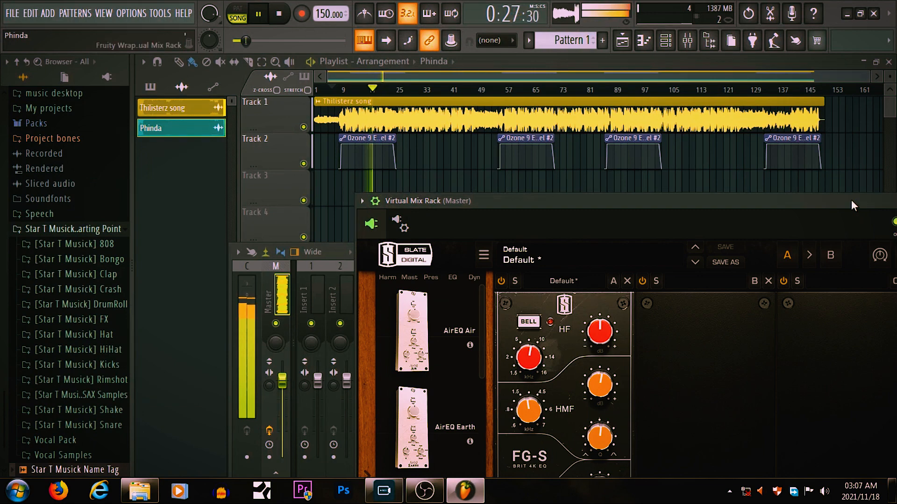
pyautogui.moveTo(851, 202); pyautogui.dragTo(786, 205)
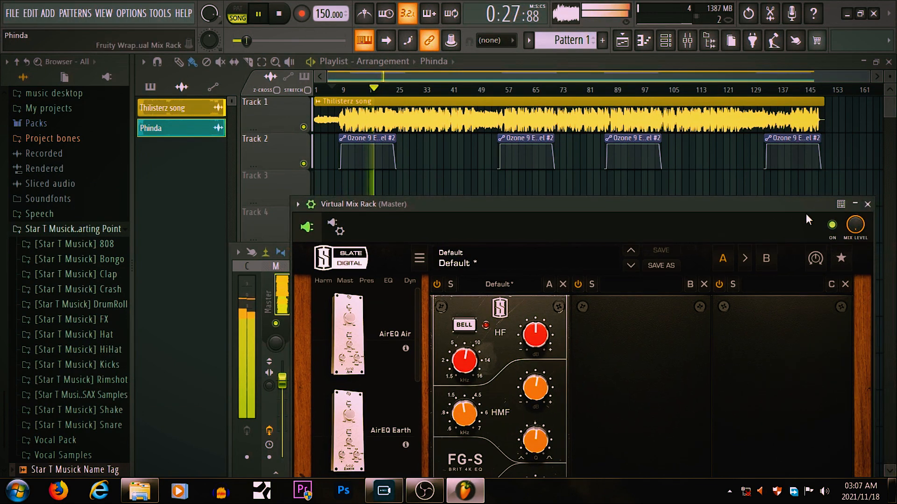
# Step: Bypass and re-enable the Virtual Mix Rack twice during playback to compare the sound with and without it
pyautogui.click(833, 226)
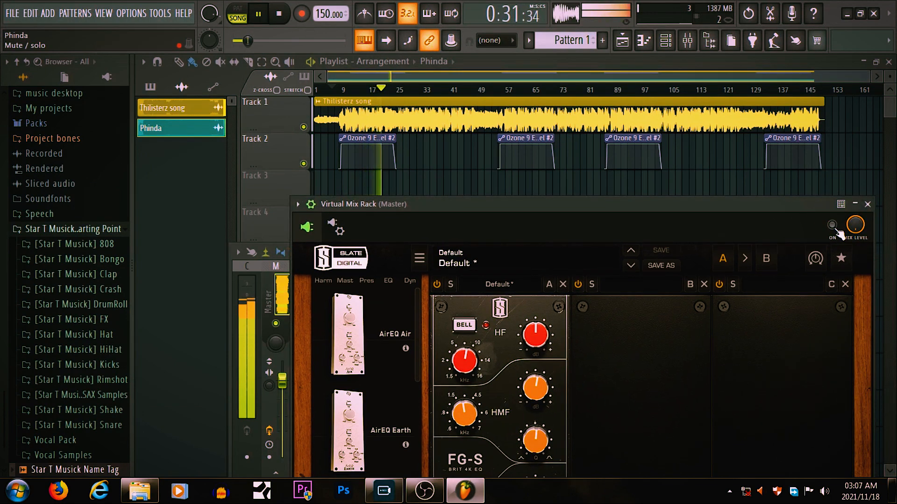
pyautogui.click(835, 228)
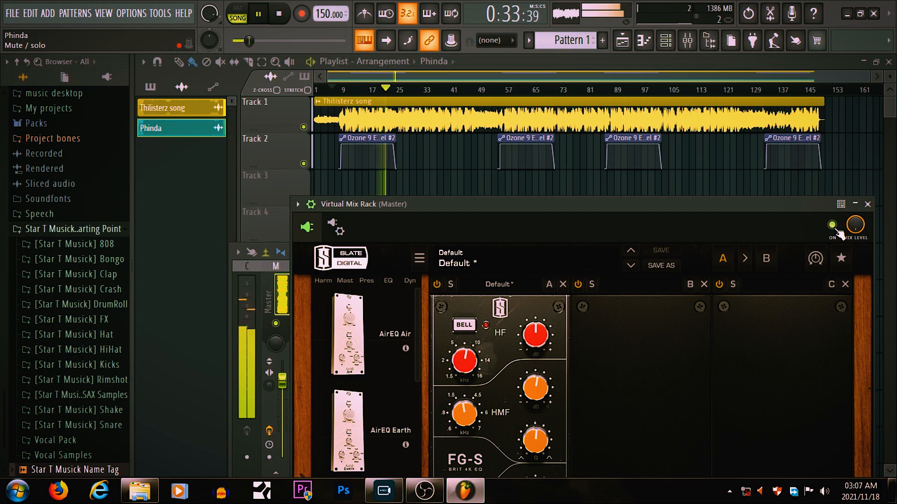
pyautogui.click(836, 228)
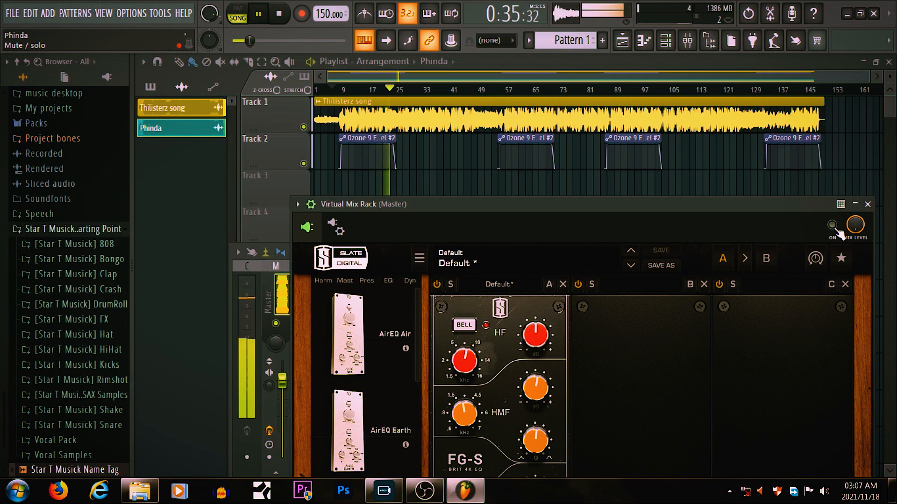
pyautogui.click(835, 228)
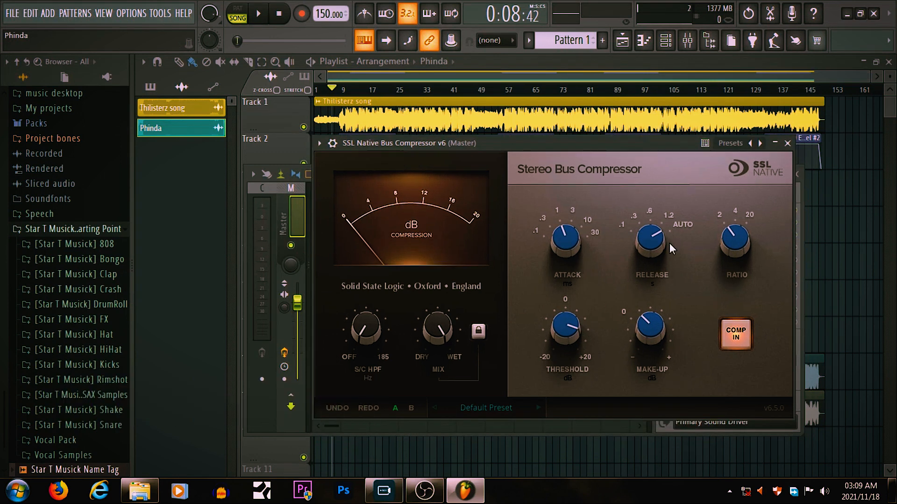
# Step: Review the SSL Native Bus Compressor v6 settings and listen to the song with the compressor on, keeping the Master meter in view
pyautogui.moveTo(566, 330)
pyautogui.moveTo(658, 322)
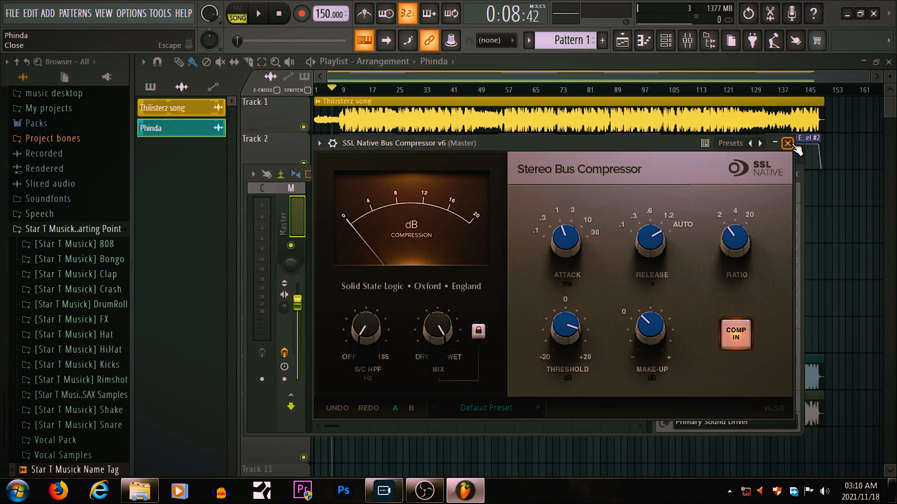
pyautogui.moveTo(616, 148); pyautogui.dragTo(617, 204)
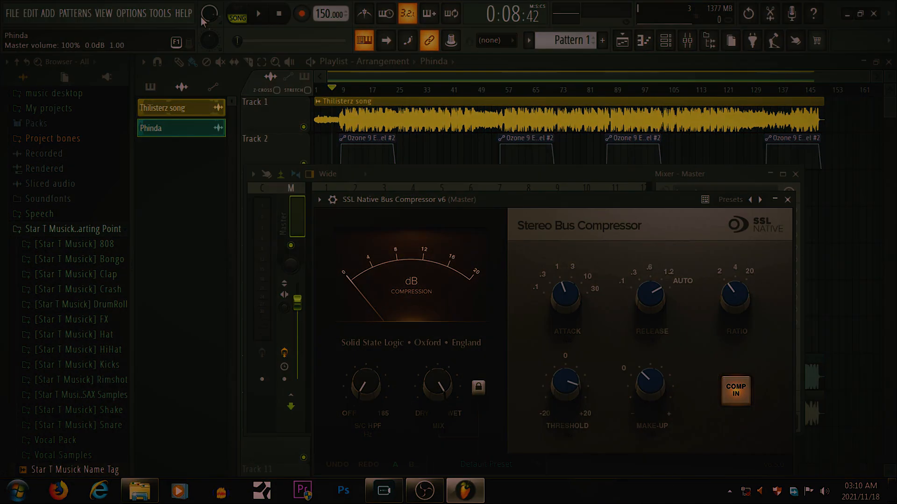
pyautogui.press('space')
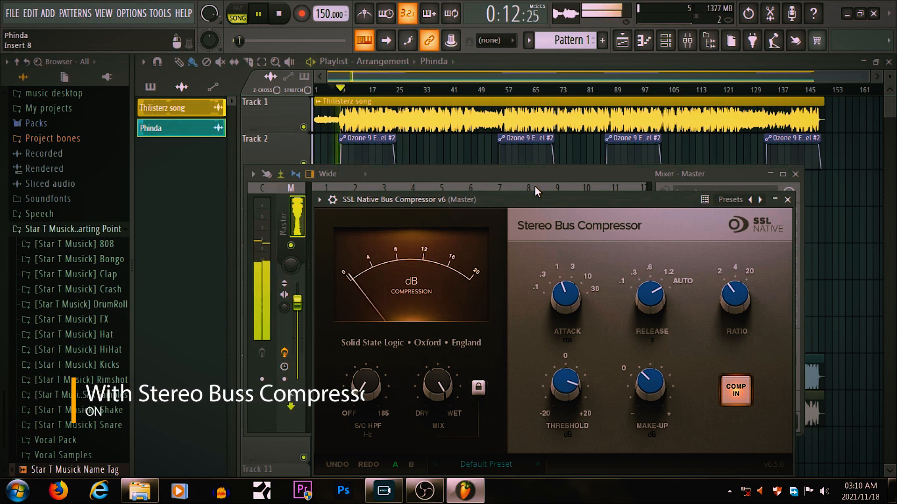
pyautogui.moveTo(546, 199); pyautogui.dragTo(549, 182)
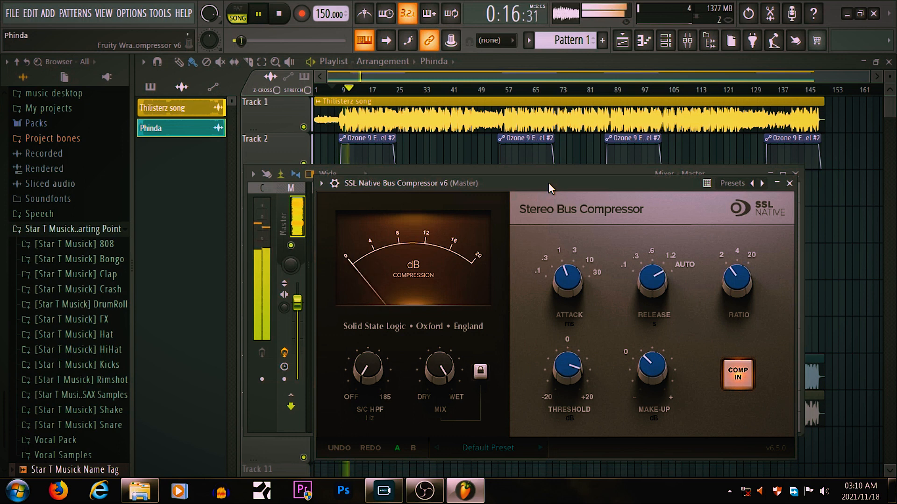
pyautogui.moveTo(548, 183); pyautogui.dragTo(548, 180)
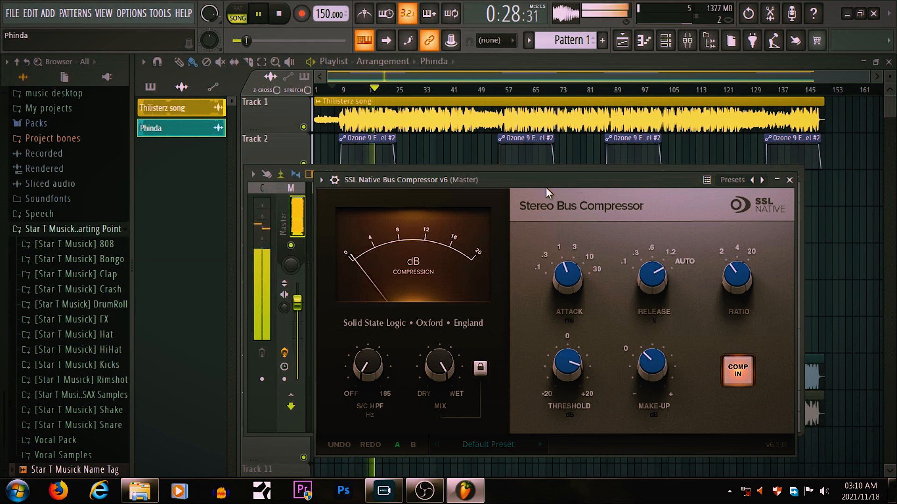
# Step: Move the SSL Native Bus Compressor window slightly up while the song plays and stop playback
pyautogui.moveTo(564, 182); pyautogui.dragTo(565, 175)
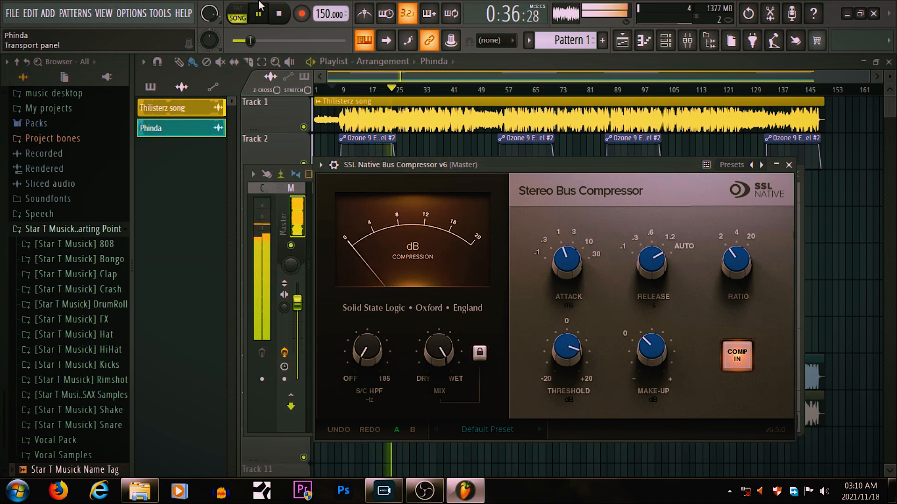
pyautogui.click(281, 17)
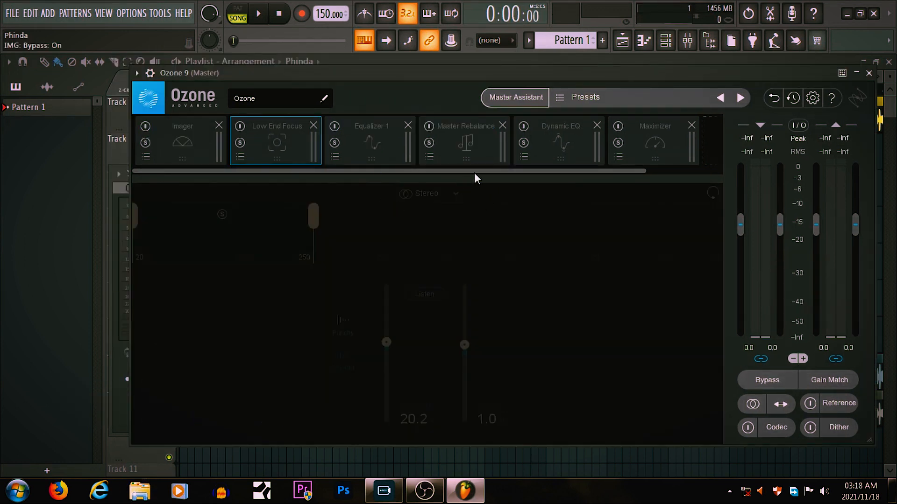
# Step: Turn on the Equalizer 1 module in Ozone 9's chain and move the plugin window up while the song plays
pyautogui.moveTo(474, 173); pyautogui.dragTo(542, 187)
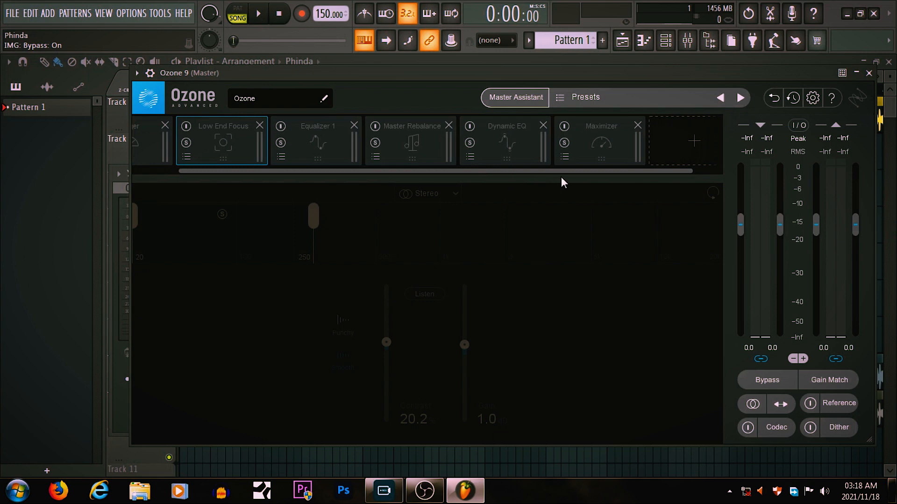
pyautogui.click(328, 148)
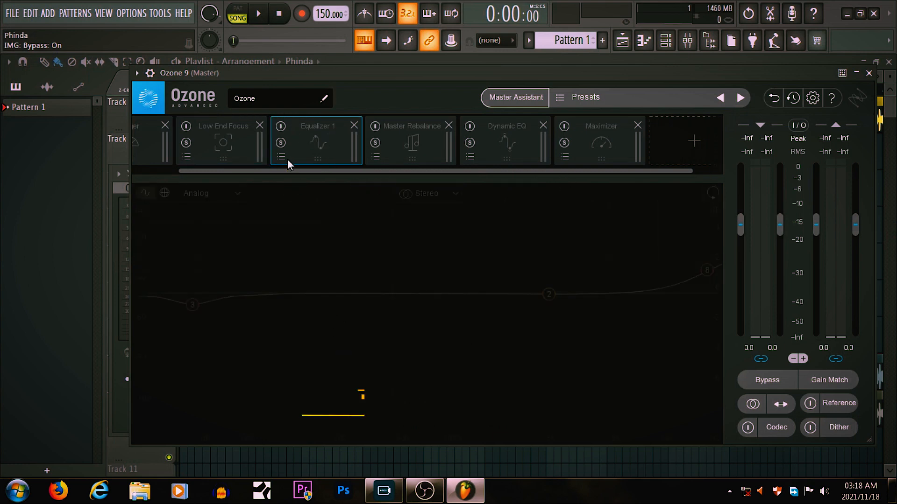
pyautogui.click(280, 126)
pyautogui.click(280, 126)
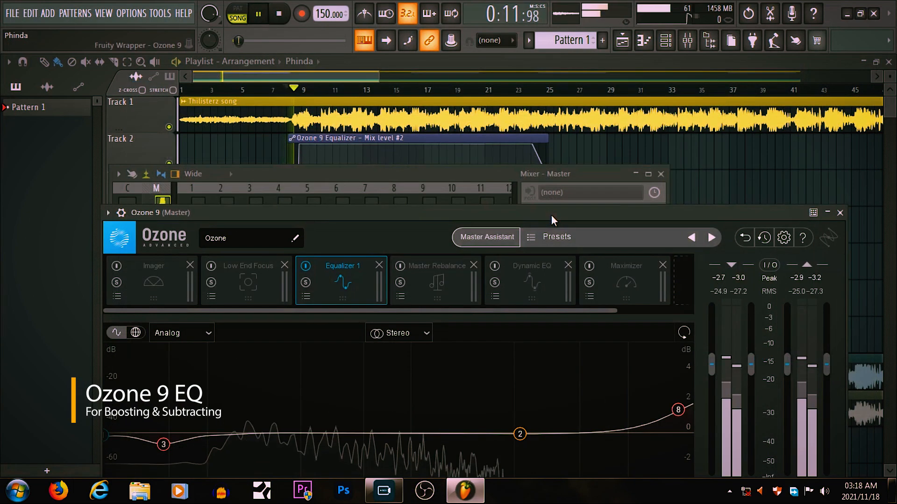
pyautogui.moveTo(552, 215); pyautogui.dragTo(568, 164)
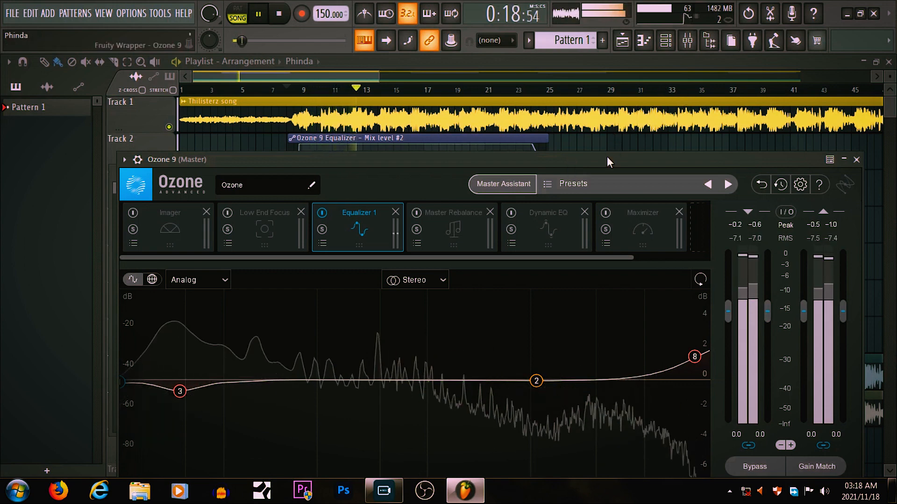
# Step: Uncover the mixer and enable the Master slots for SSL Native Bus Compressor v6, Virtual Mix Rack and Tonal Balance Control 2
pyautogui.moveTo(607, 156); pyautogui.dragTo(625, 258)
pyautogui.click(660, 234)
pyautogui.click(659, 222)
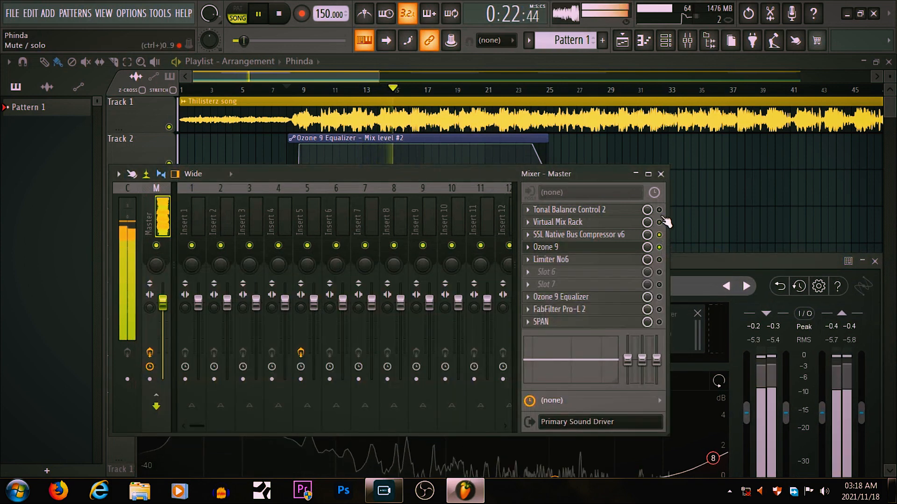
pyautogui.click(660, 210)
pyautogui.click(707, 262)
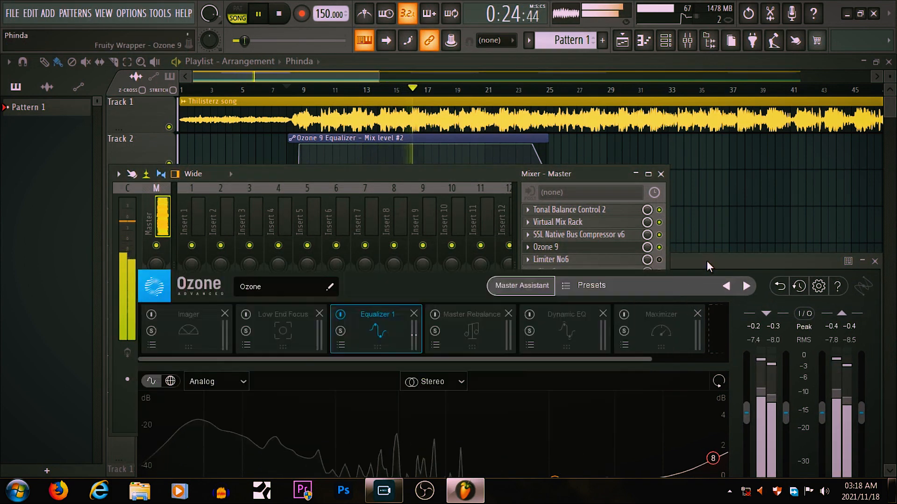
# Step: Listen to the song through Ozone 9's Equalizer 1 and review its high-shelf band 8 and low-frequency band 3 with playback stopped
pyautogui.moveTo(694, 262); pyautogui.dragTo(696, 208)
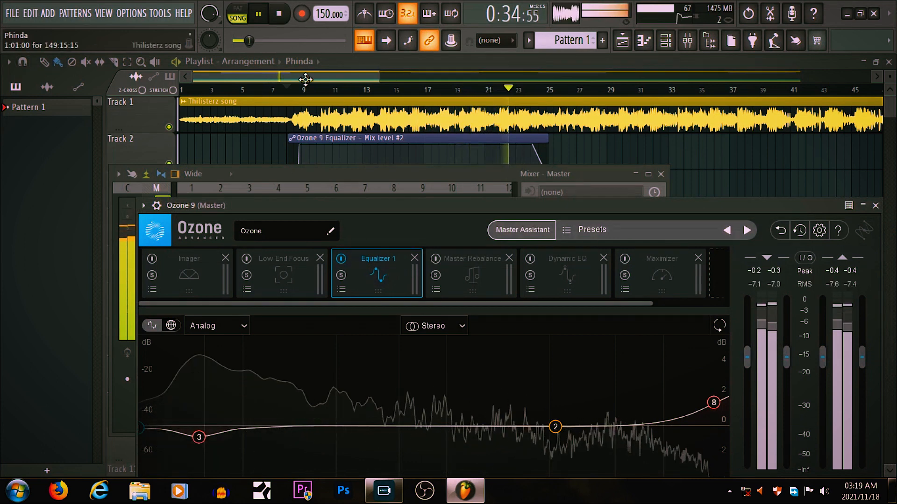
pyautogui.click(280, 15)
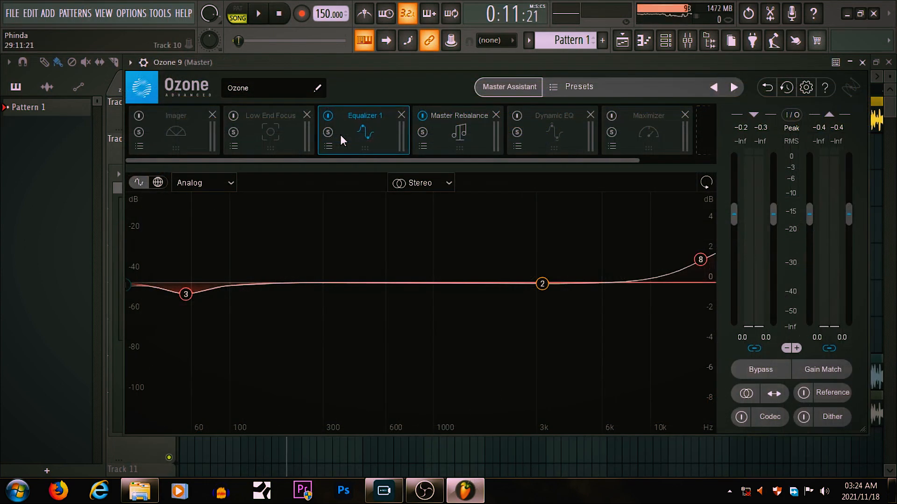
pyautogui.moveTo(454, 65); pyautogui.dragTo(431, 73)
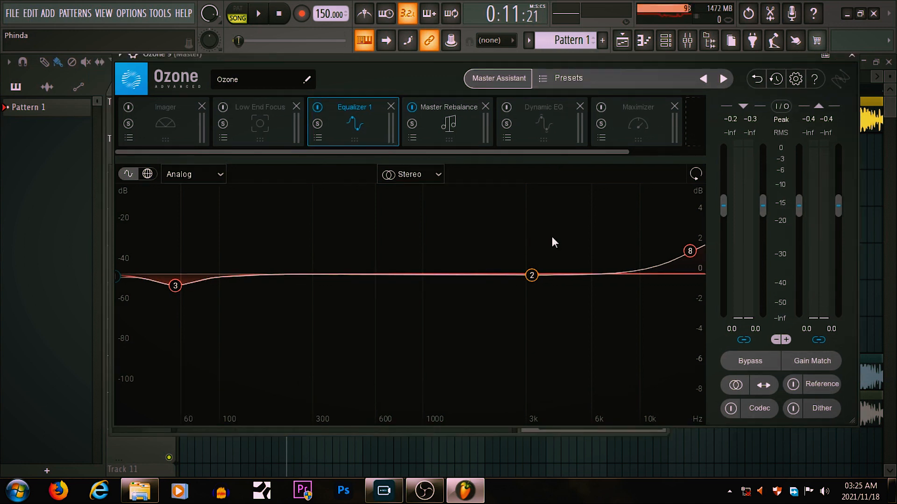
pyautogui.moveTo(690, 251)
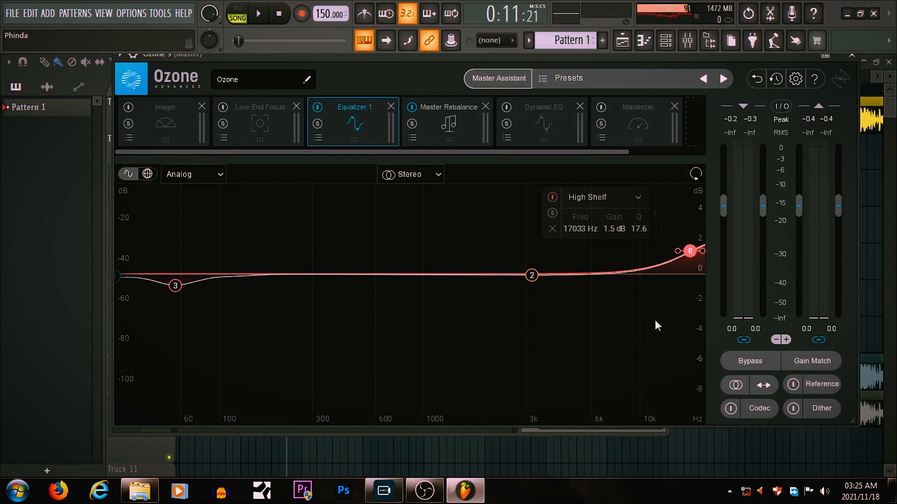
pyautogui.click(175, 286)
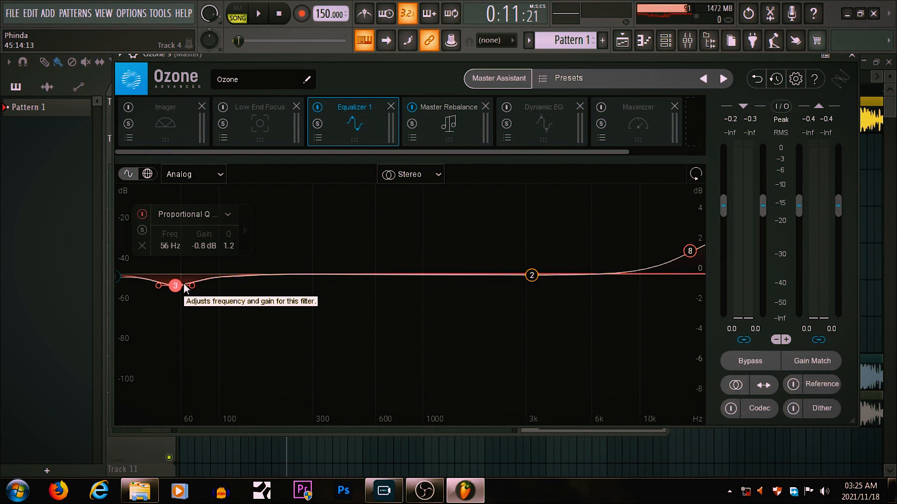
# Step: Review the Master Rebalance focus and gain settings and listen to the song with the Dynamic EQ module on
pyautogui.click(443, 109)
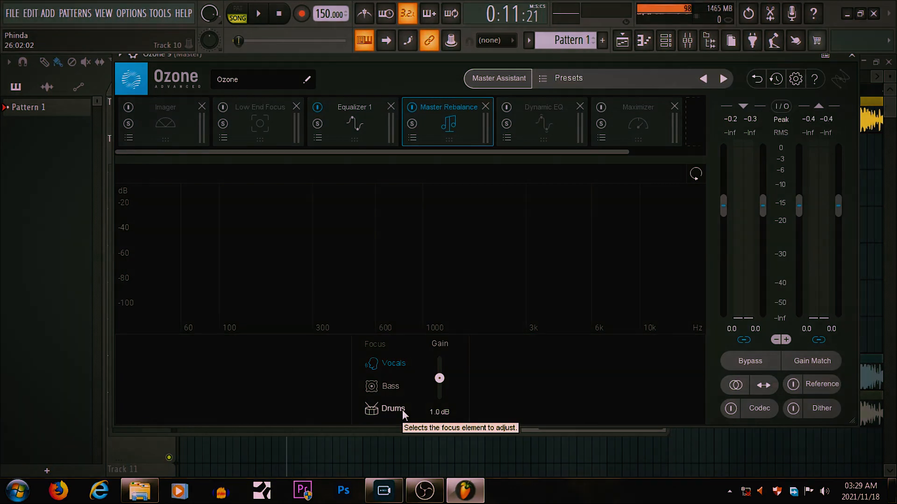
pyautogui.press('space')
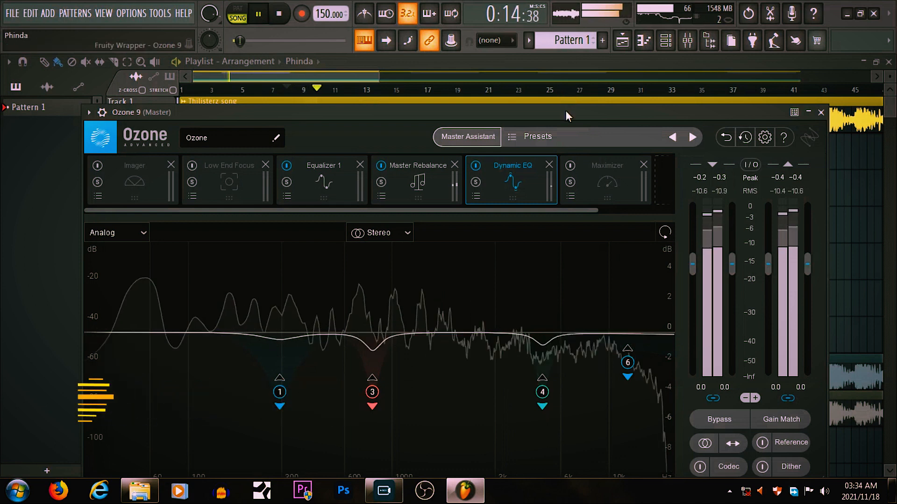
pyautogui.moveTo(567, 115); pyautogui.dragTo(574, 98)
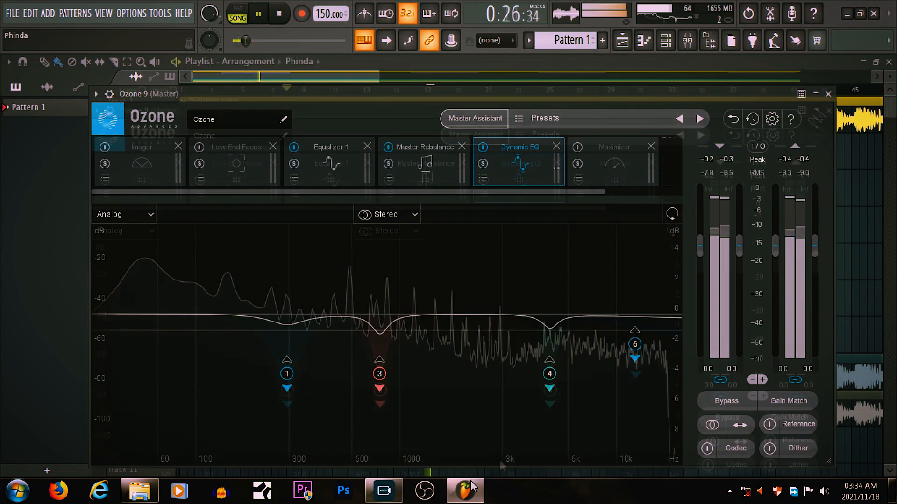
pyautogui.press('space')
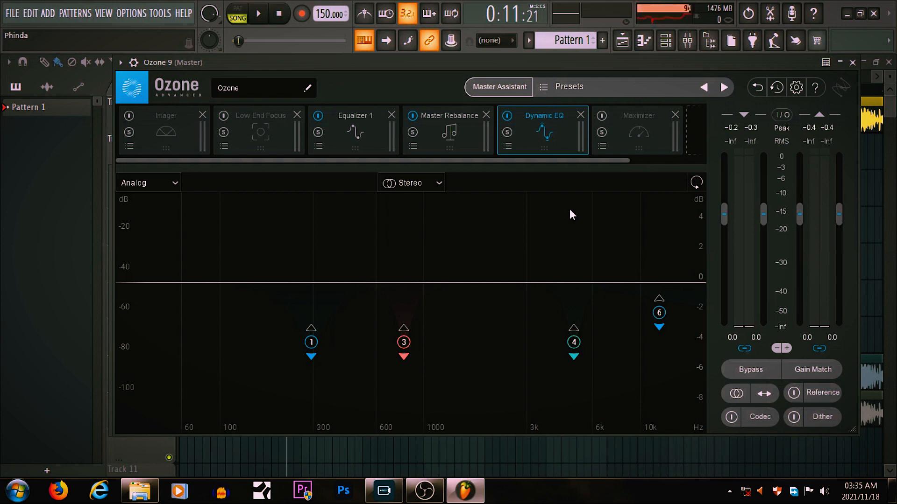
# Step: Review the Maximizer, Low End Focus and Imager modules and listen to the song with every Ozone 9 module on
pyautogui.click(632, 120)
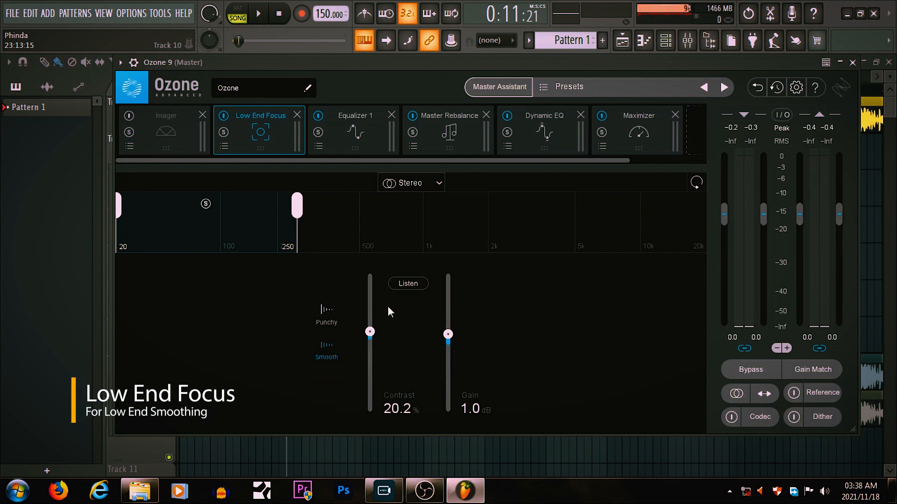
pyautogui.click(169, 135)
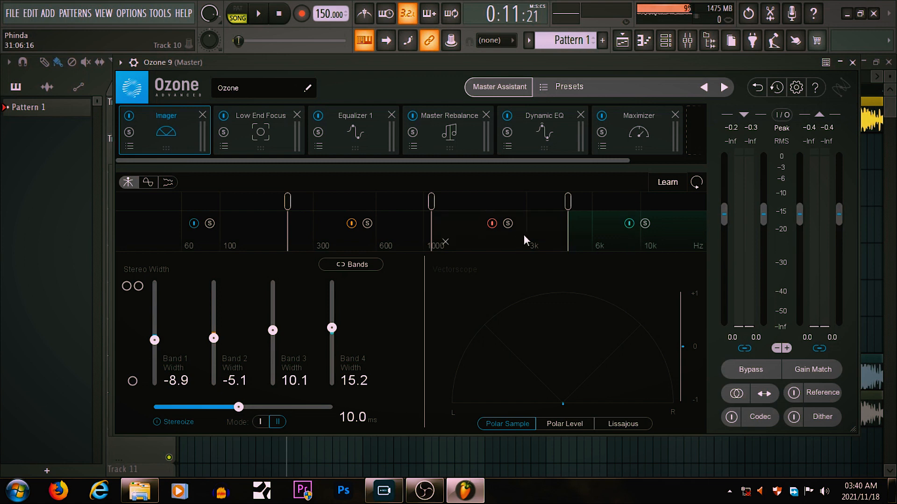
pyautogui.moveTo(626, 161)
pyautogui.mouseDown()
pyautogui.moveTo(660, 161)
pyautogui.moveTo(641, 164)
pyautogui.mouseUp()
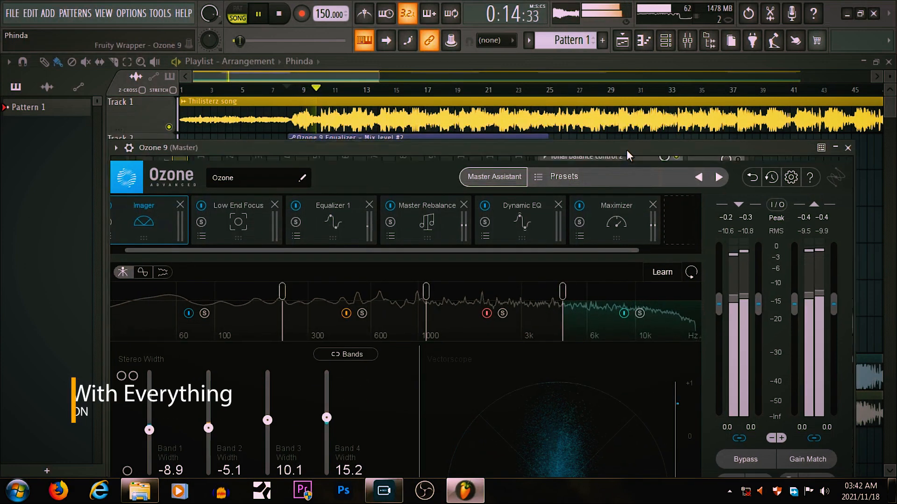
pyautogui.moveTo(626, 150); pyautogui.dragTo(636, 108)
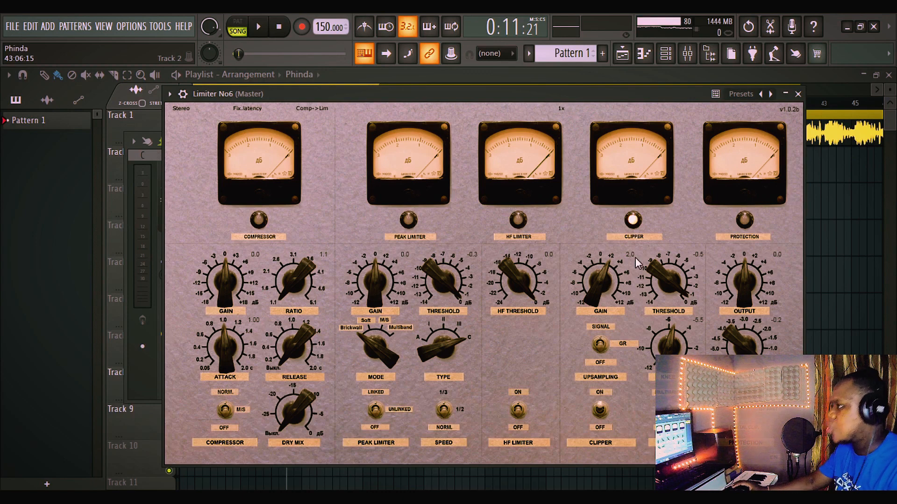
# Step: Listen to the song through Limiter No6 and FabFilter Pro-L 2, repositioning both plugin windows and the mixer
pyautogui.moveTo(671, 93); pyautogui.dragTo(671, 178)
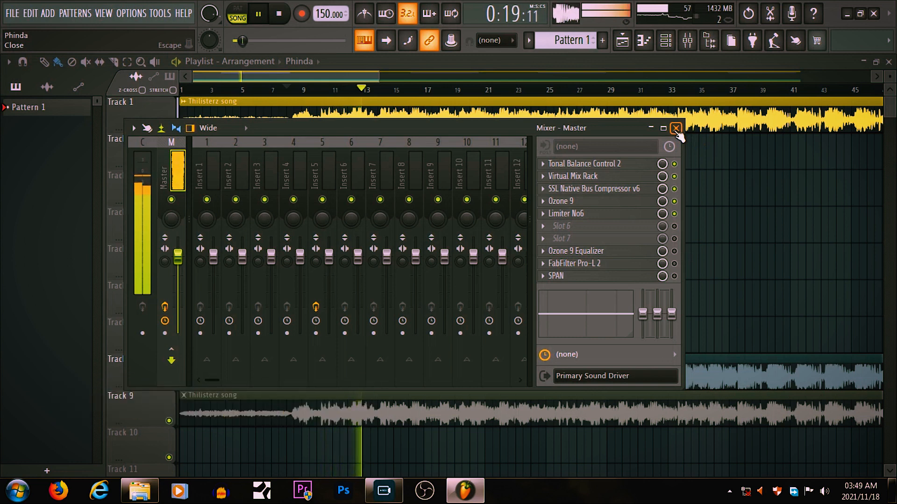
pyautogui.moveTo(626, 129); pyautogui.dragTo(627, 144)
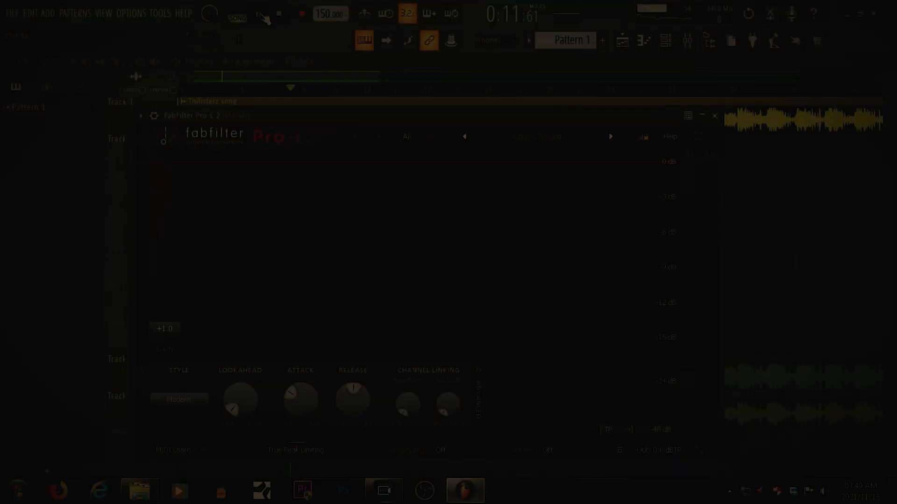
pyautogui.moveTo(582, 120); pyautogui.dragTo(645, 108)
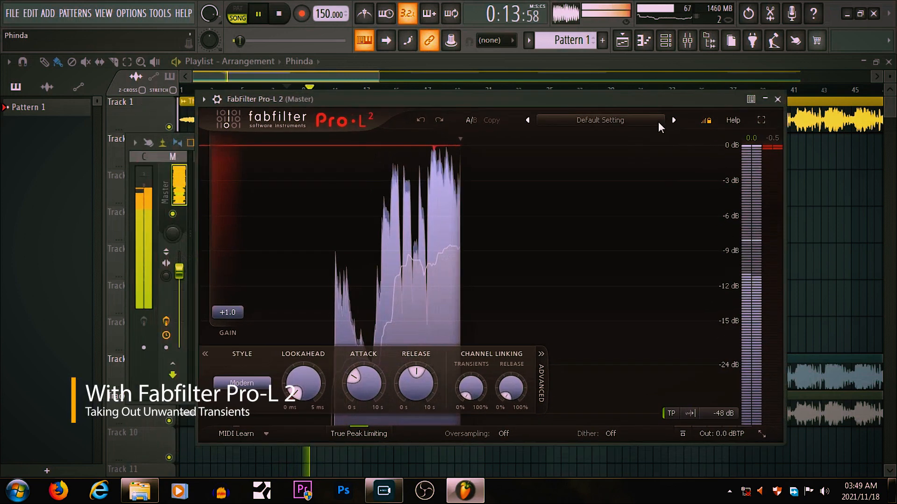